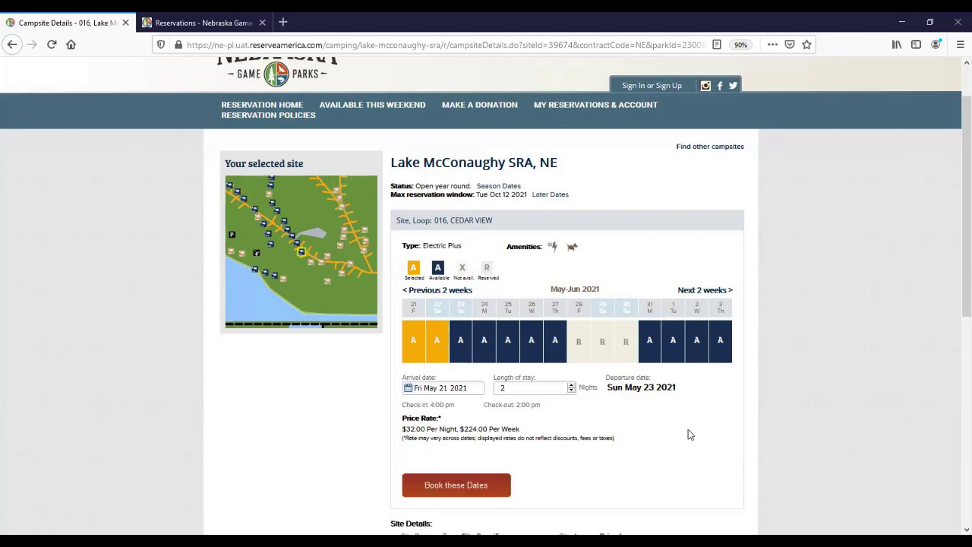
# - Book site 016 for the chosen dates and go to account registration
pyautogui.scroll(-1, 688, 435)
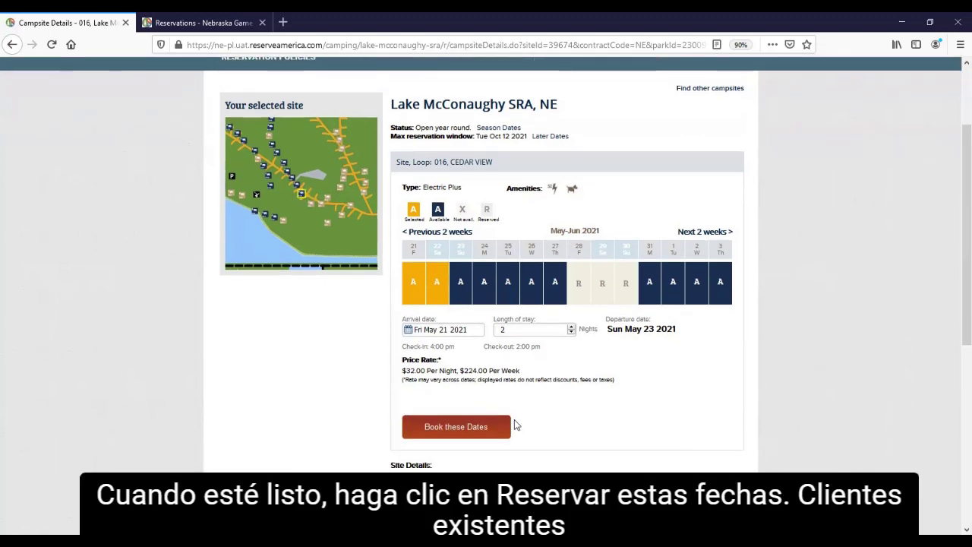
pyautogui.click(473, 430)
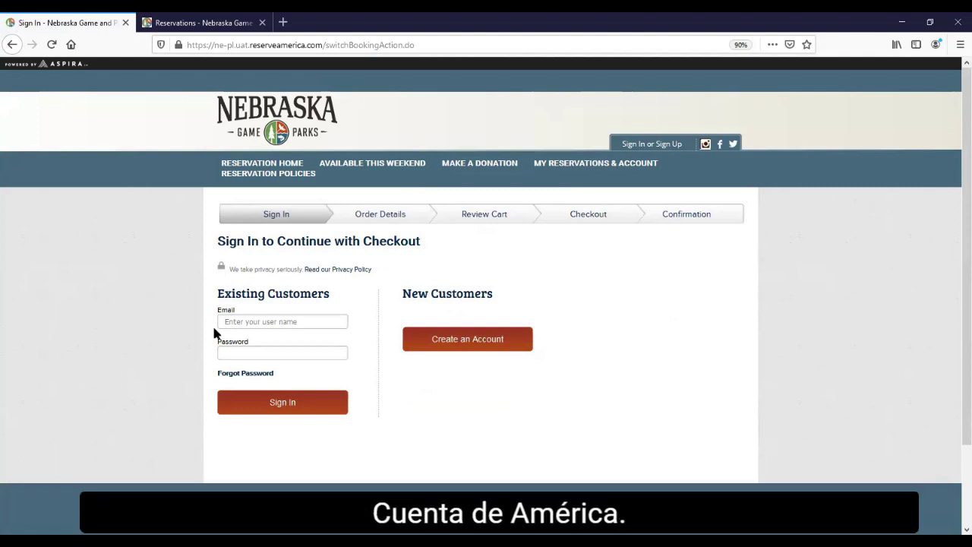
pyautogui.click(441, 343)
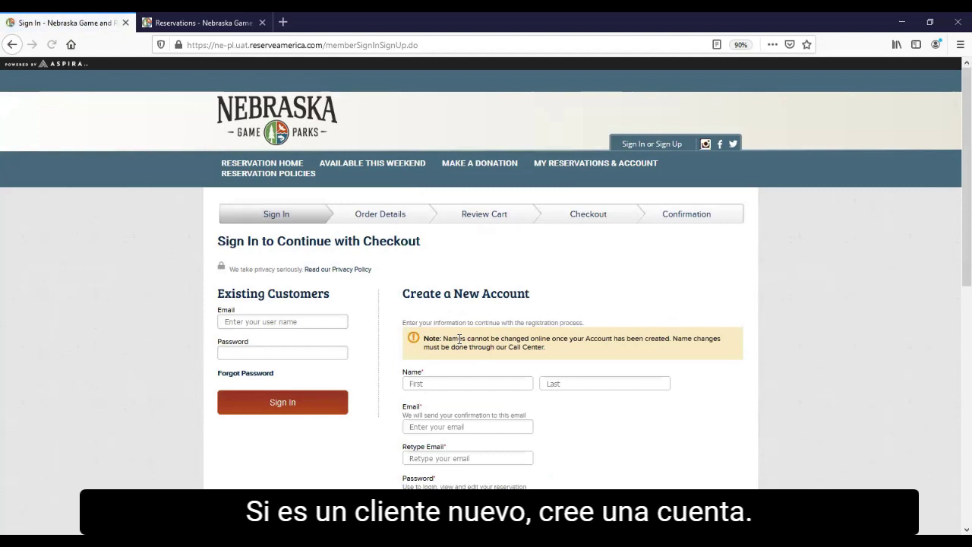
# - Sign in with the saved email address and the account password
pyautogui.scroll(-3, 457, 340)
pyautogui.scroll(2, 458, 342)
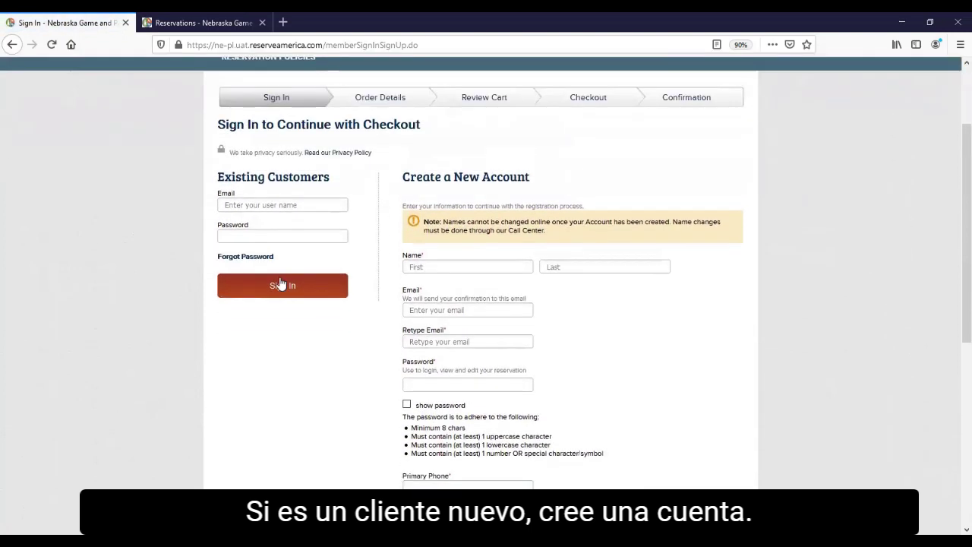
pyautogui.click(250, 203)
pyautogui.click(253, 219)
pyautogui.click(273, 237)
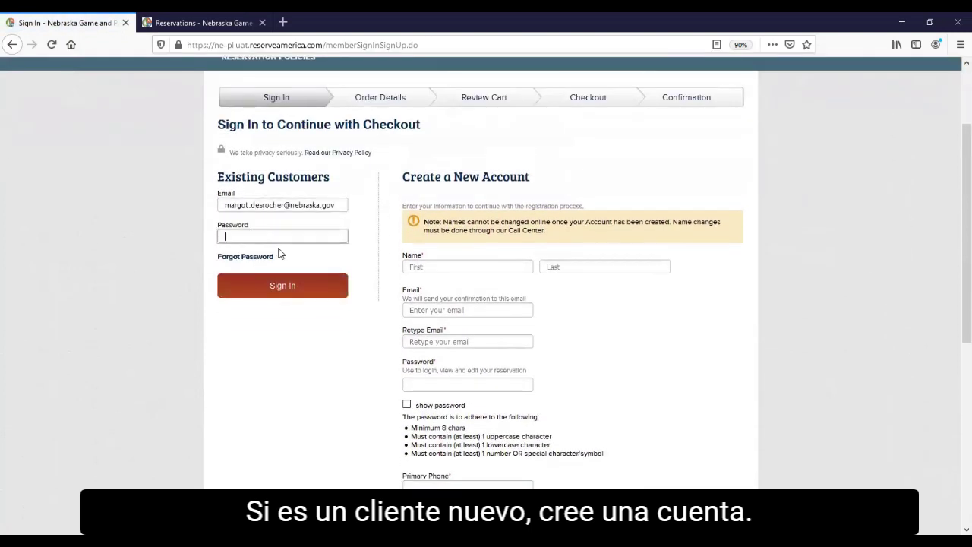
pyautogui.write('abcdefghi')
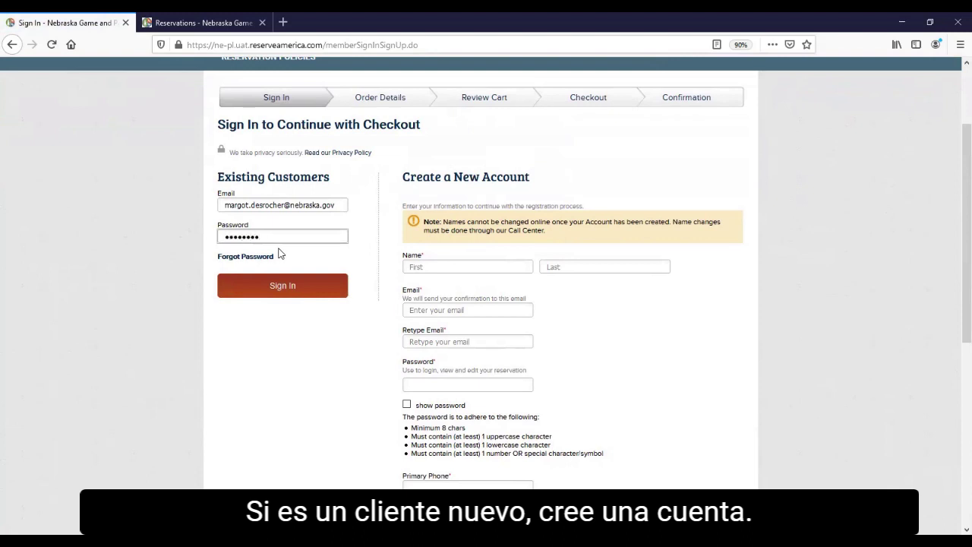
pyautogui.click(294, 293)
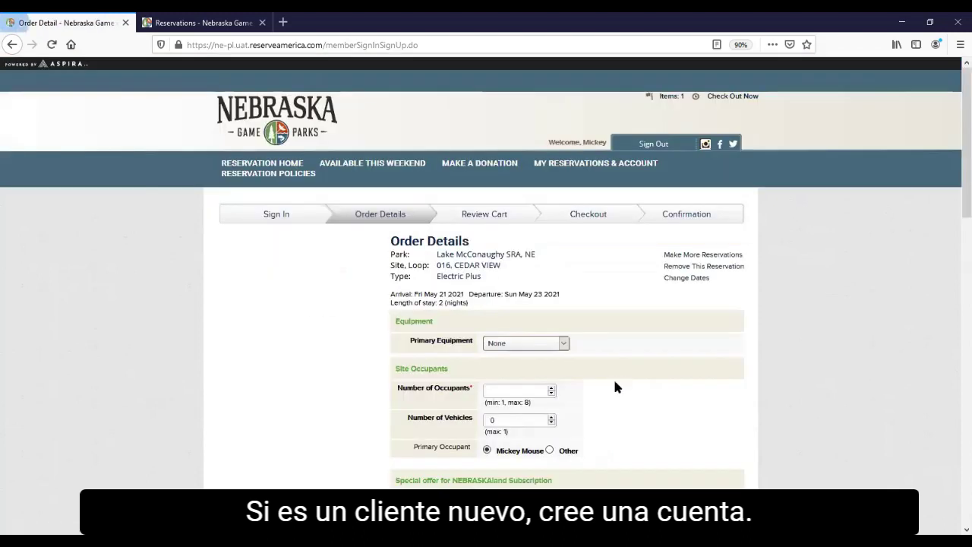
# - Set the primary equipment to a 40 ft Fifth Wheel
pyautogui.click(514, 345)
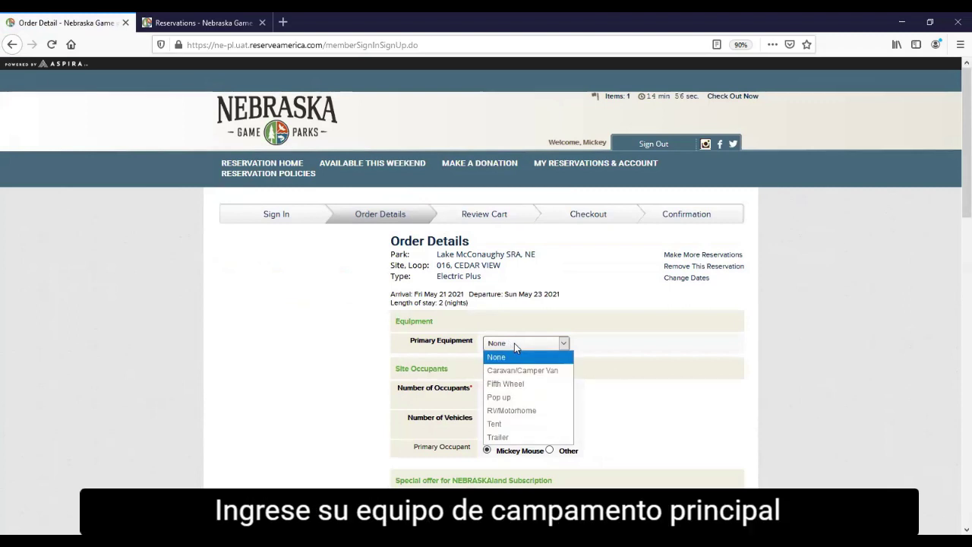
pyautogui.click(529, 384)
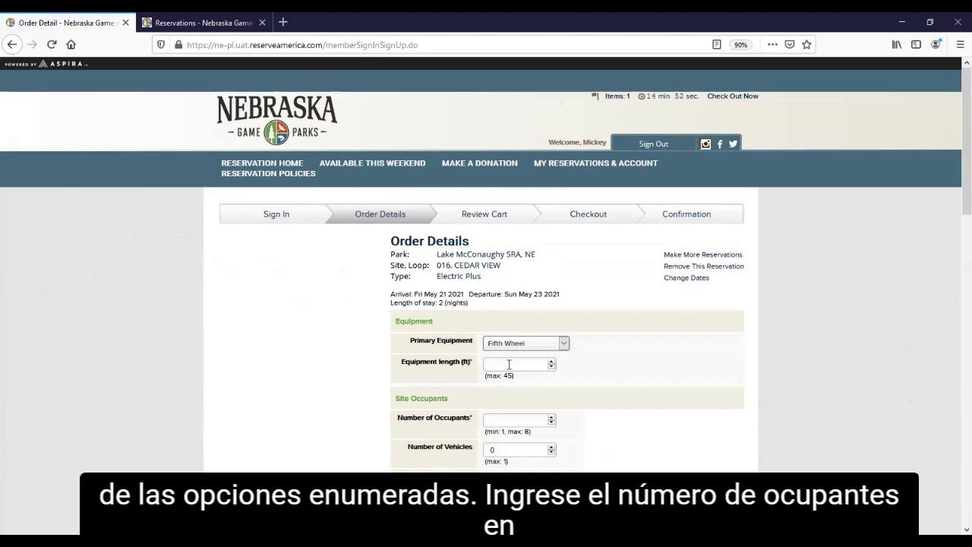
pyautogui.click(509, 363)
pyautogui.write('40')
# - Enter 5 occupants and 0 vehicles, and set the primary occupant to Other
pyautogui.click(517, 420)
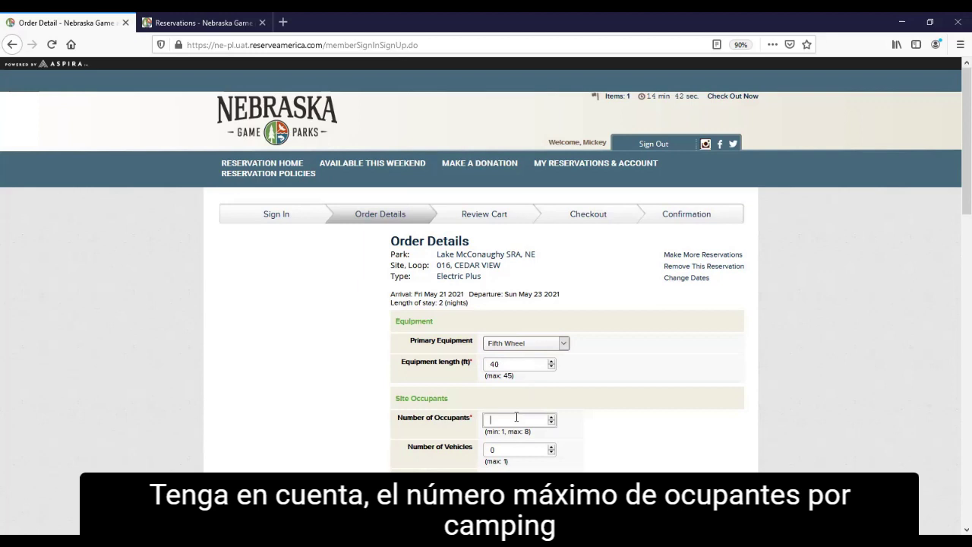
pyautogui.write('5')
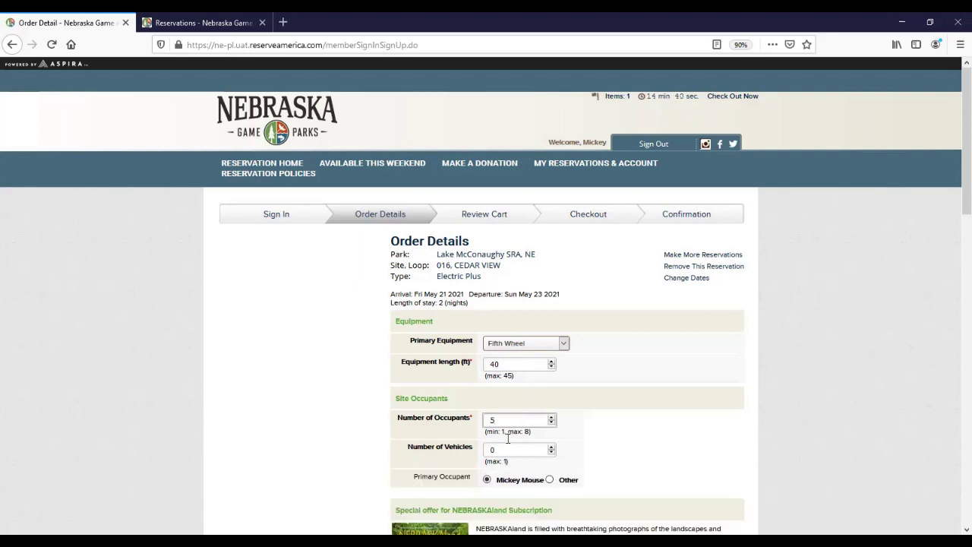
pyautogui.moveTo(513, 454); pyautogui.dragTo(485, 452)
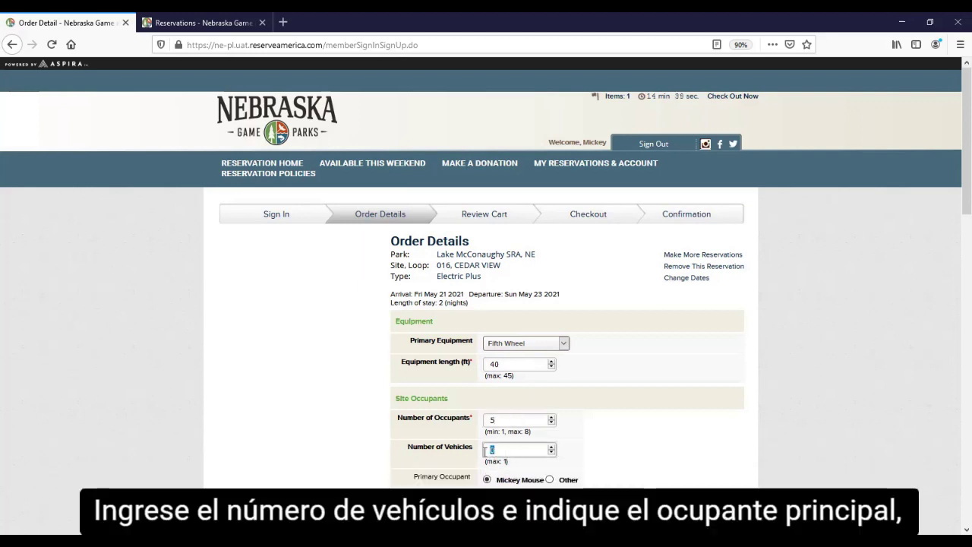
pyautogui.press('BackSpace')
pyautogui.write('0')
pyautogui.scroll(-2, 501, 455)
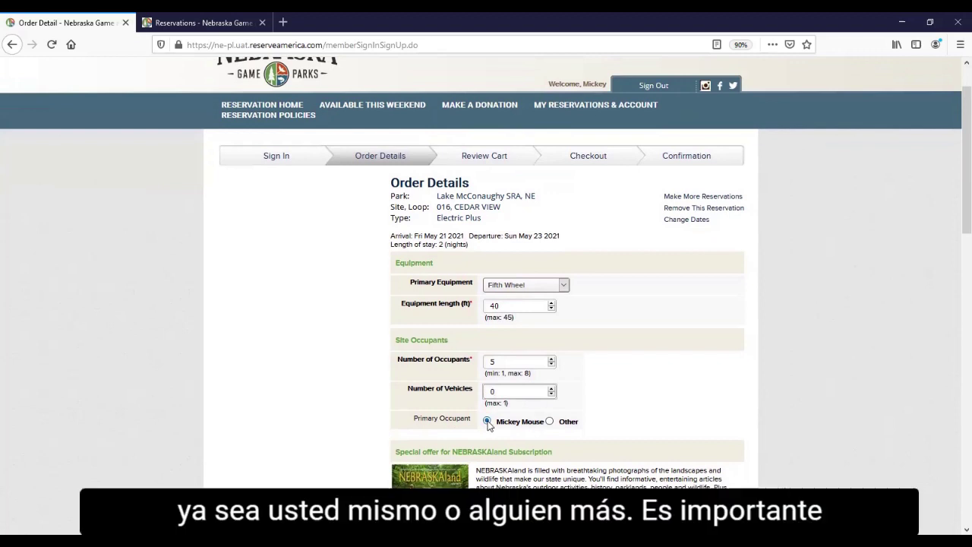
pyautogui.click(549, 421)
pyautogui.scroll(-2, 574, 455)
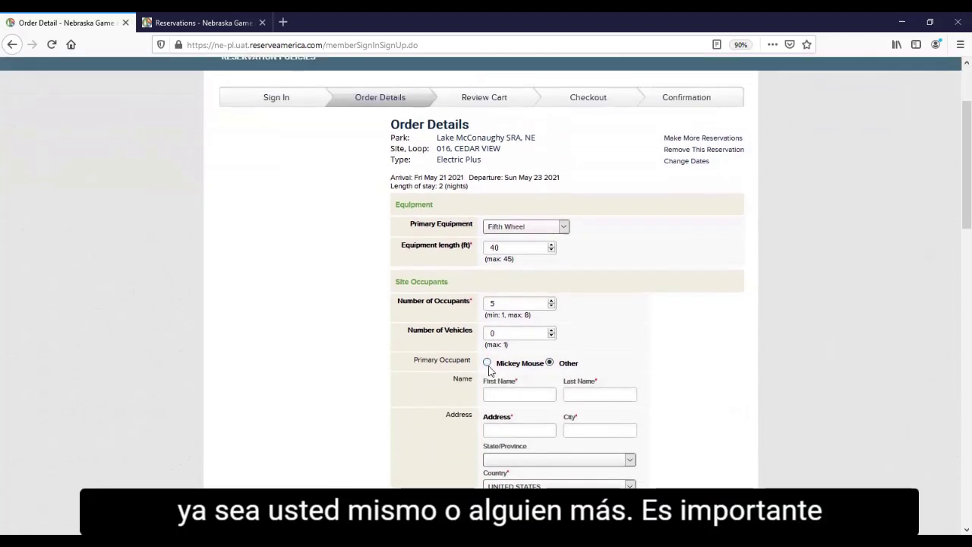
# - Make the account holder primary occupant, add the $12.00 NEBRASKAland subscription, choose No Donation
pyautogui.click(486, 363)
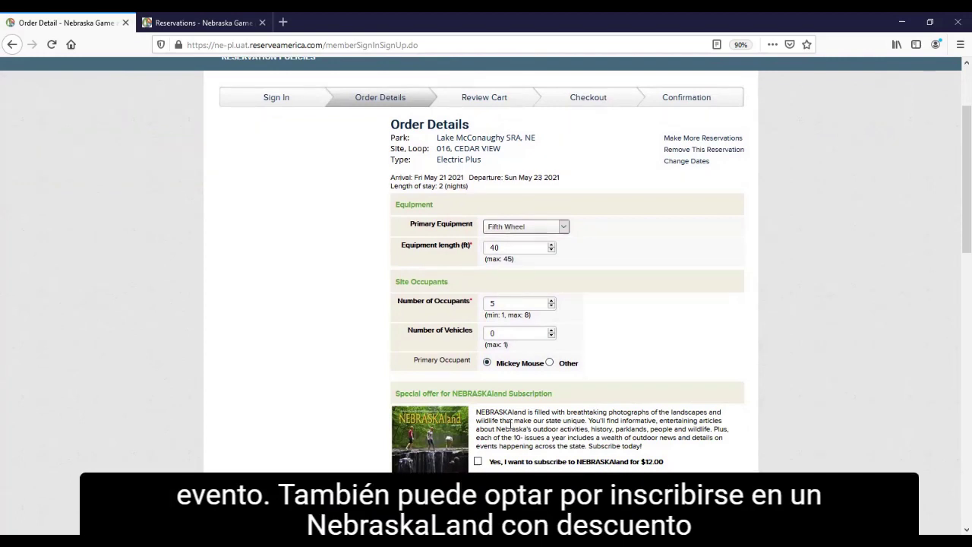
pyautogui.scroll(-3, 398, 368)
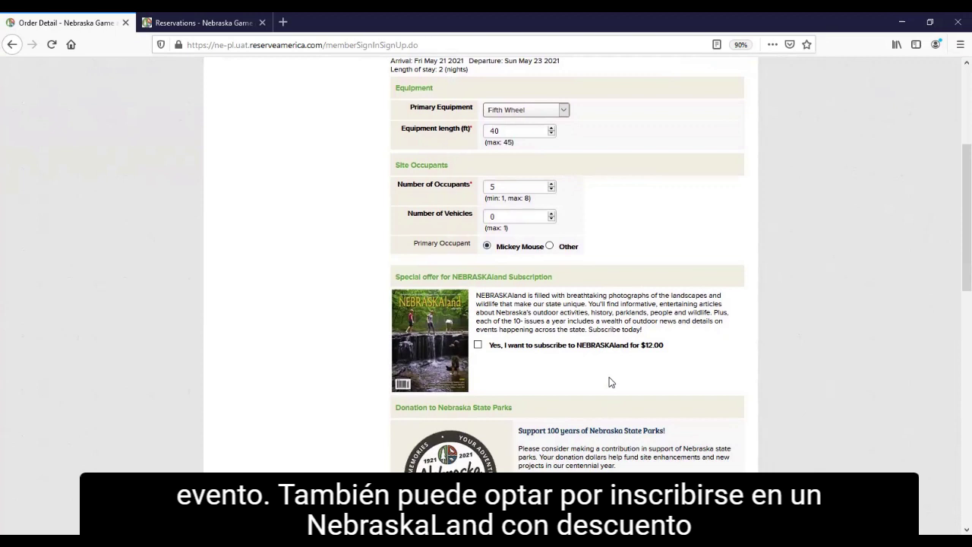
pyautogui.click(478, 346)
pyautogui.scroll(-2, 597, 369)
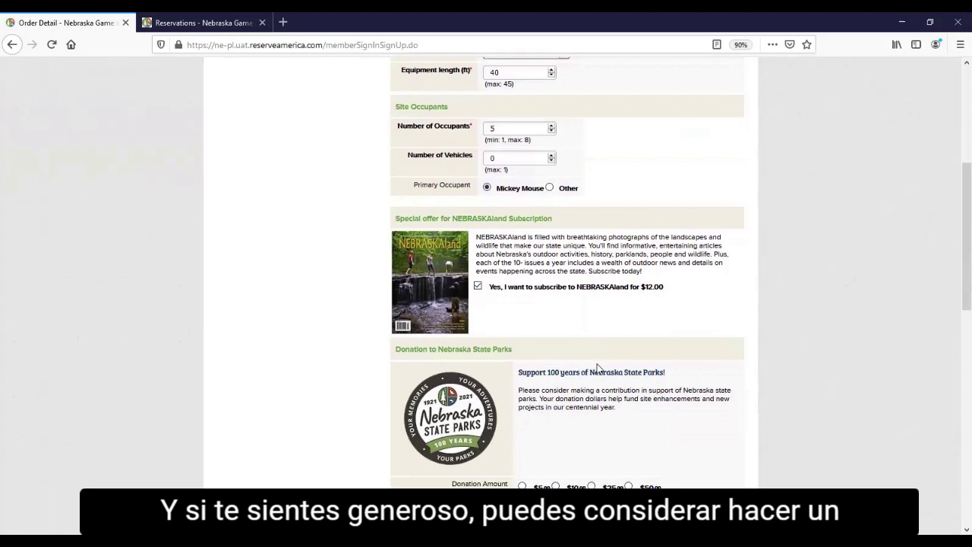
pyautogui.scroll(-2, 597, 369)
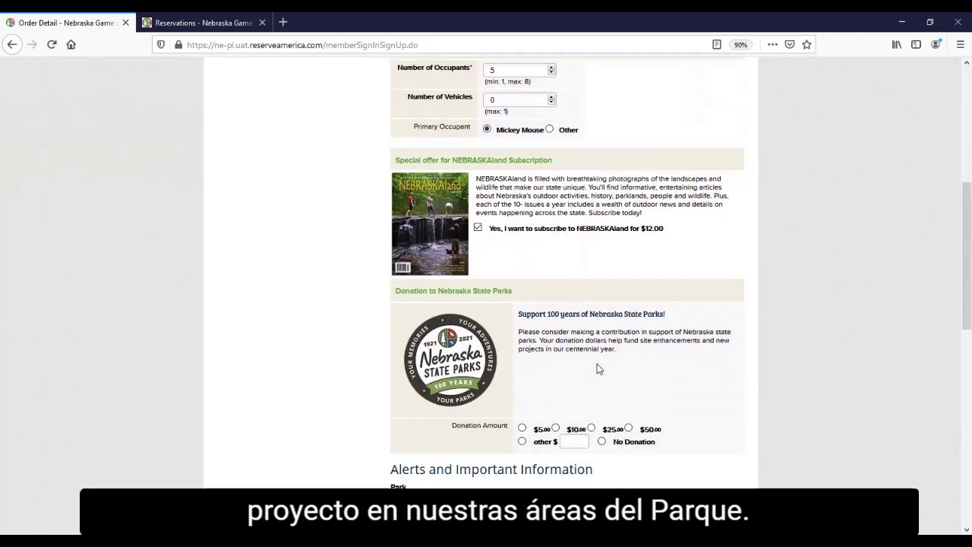
pyautogui.scroll(-2, 596, 369)
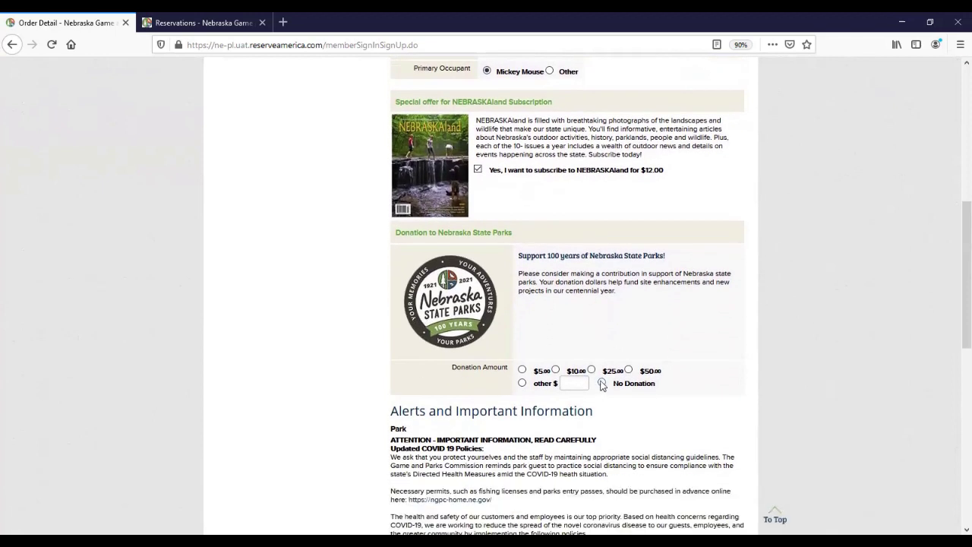
pyautogui.click(602, 383)
pyautogui.scroll(-3, 605, 395)
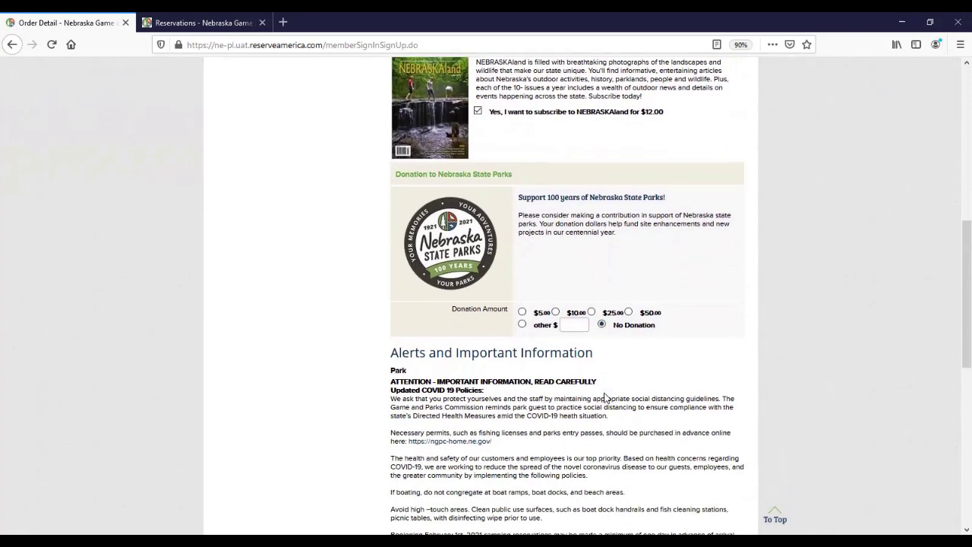
# - Acknowledge the park's important alerts as read and continue to the shopping cart
pyautogui.scroll(-2, 606, 395)
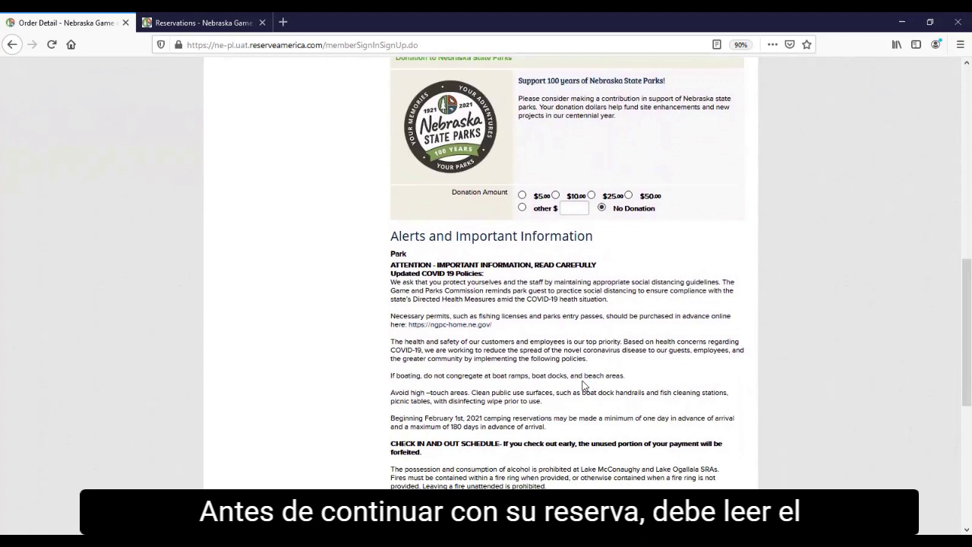
pyautogui.scroll(-1, 583, 385)
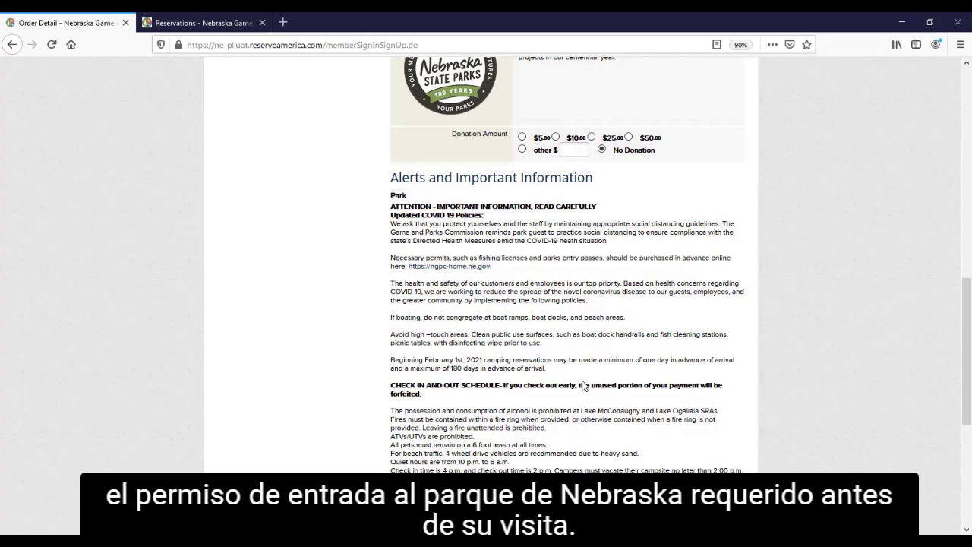
pyautogui.scroll(-1, 583, 386)
pyautogui.scroll(-1, 583, 385)
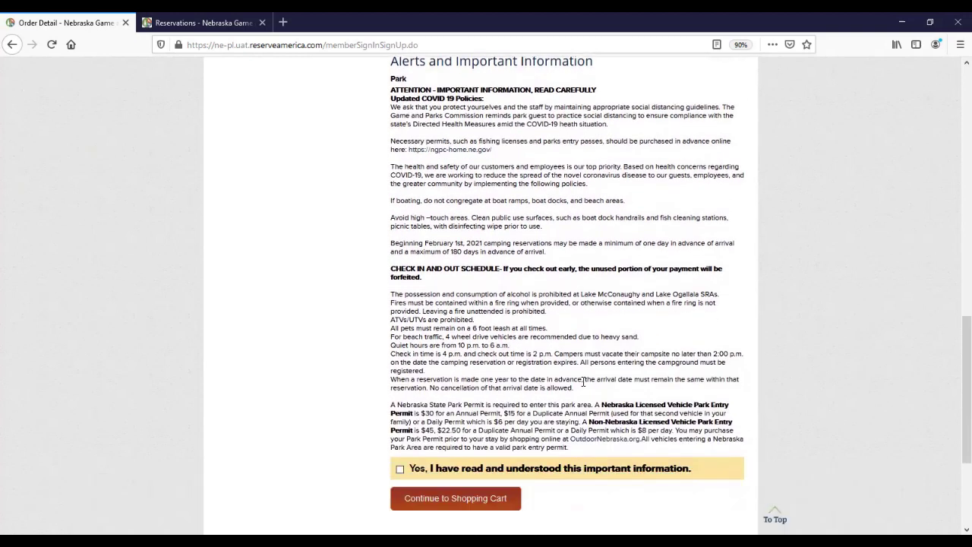
pyautogui.scroll(-1, 580, 385)
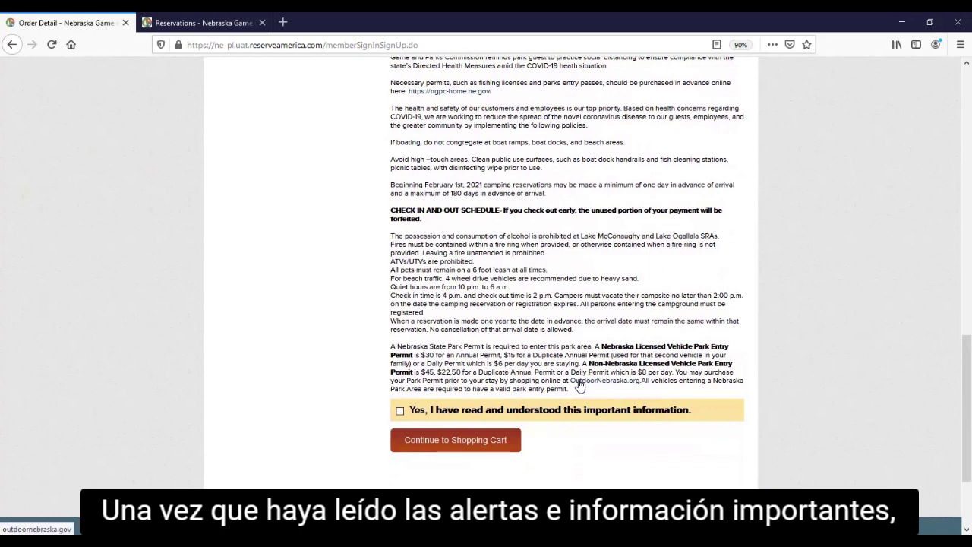
pyautogui.click(401, 411)
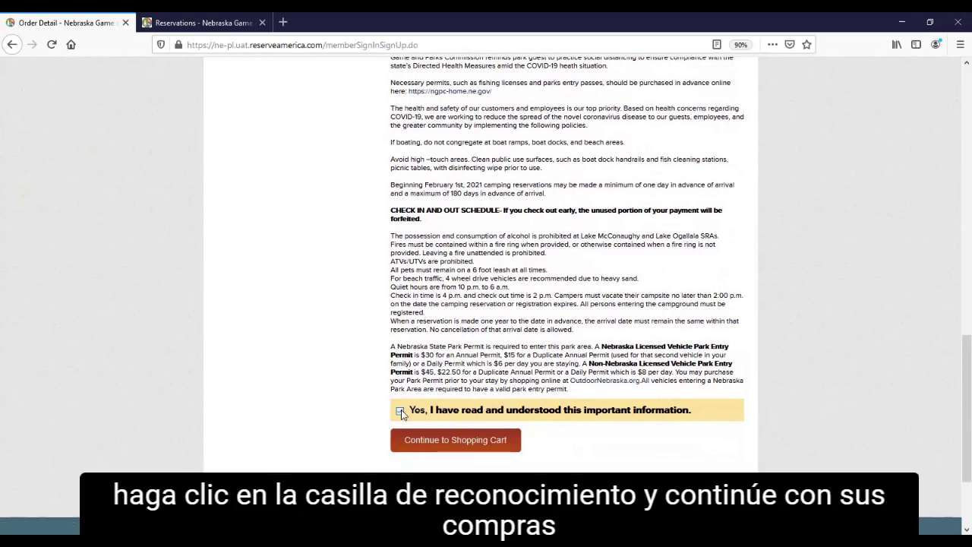
pyautogui.click(439, 447)
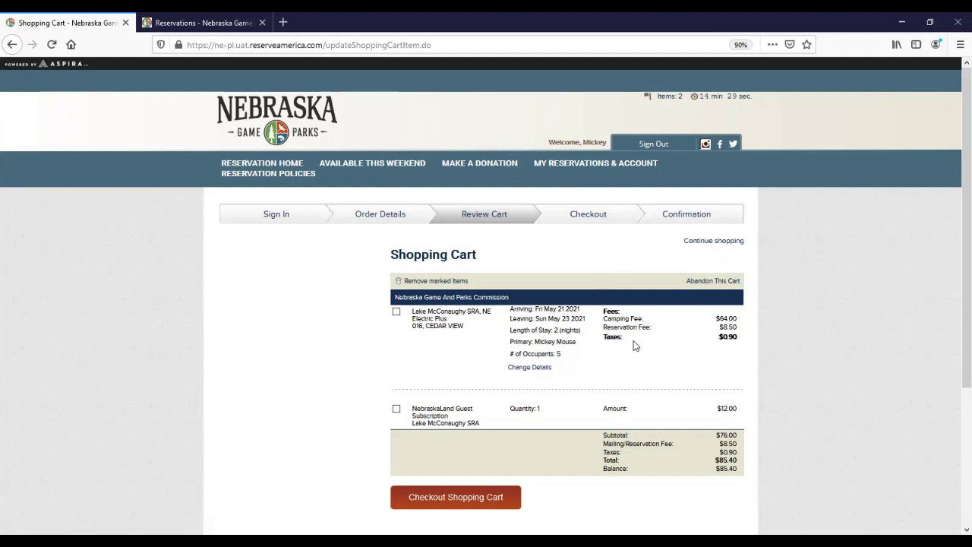
# - Review the cart's site 016 and subscription items and the $85.40 total
pyautogui.scroll(-3, 600, 338)
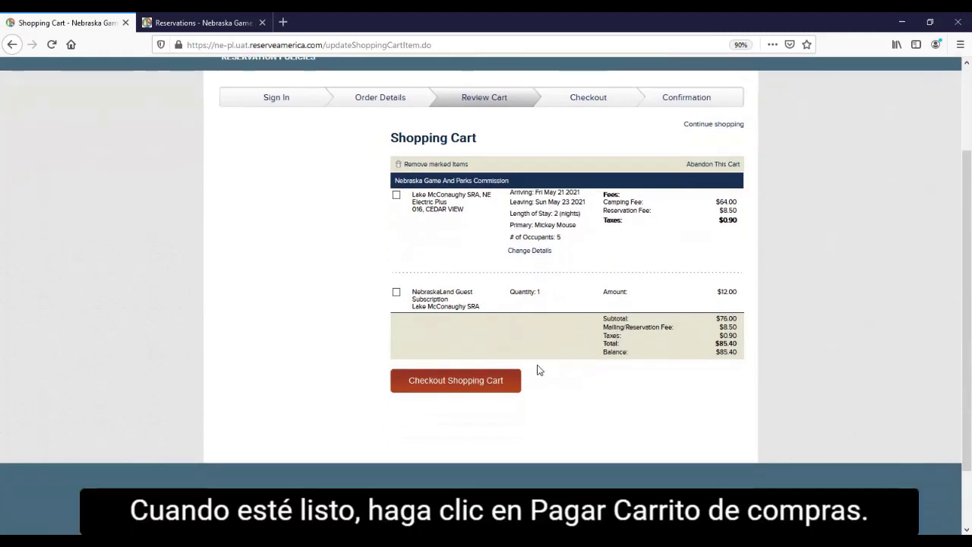
# - Check out the shopping cart and choose Visa as the card type
pyautogui.click(466, 384)
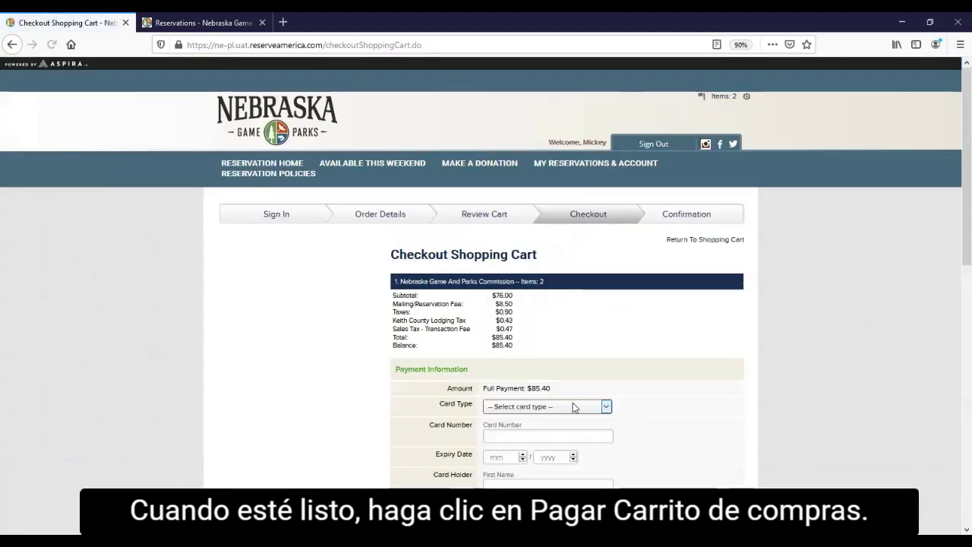
pyautogui.scroll(-2, 544, 403)
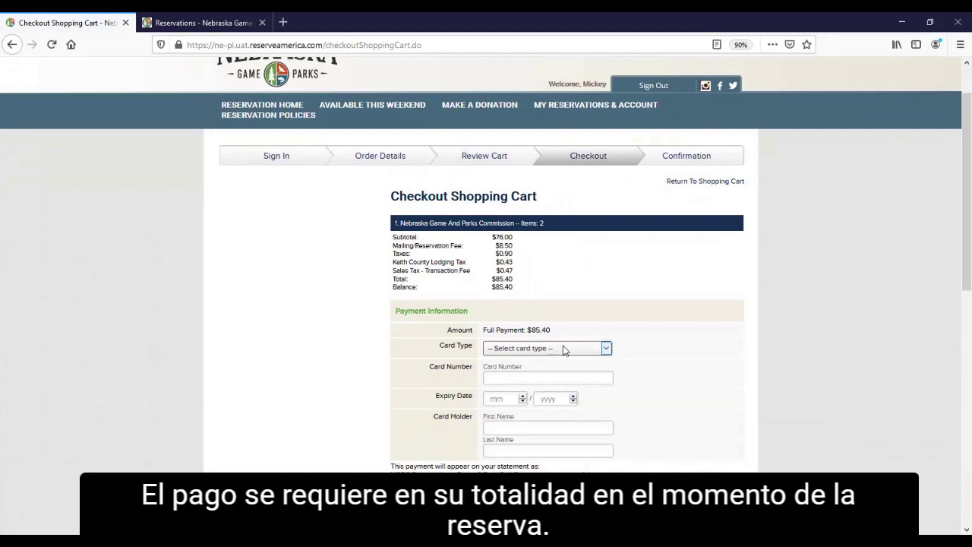
pyautogui.click(563, 350)
pyautogui.click(542, 388)
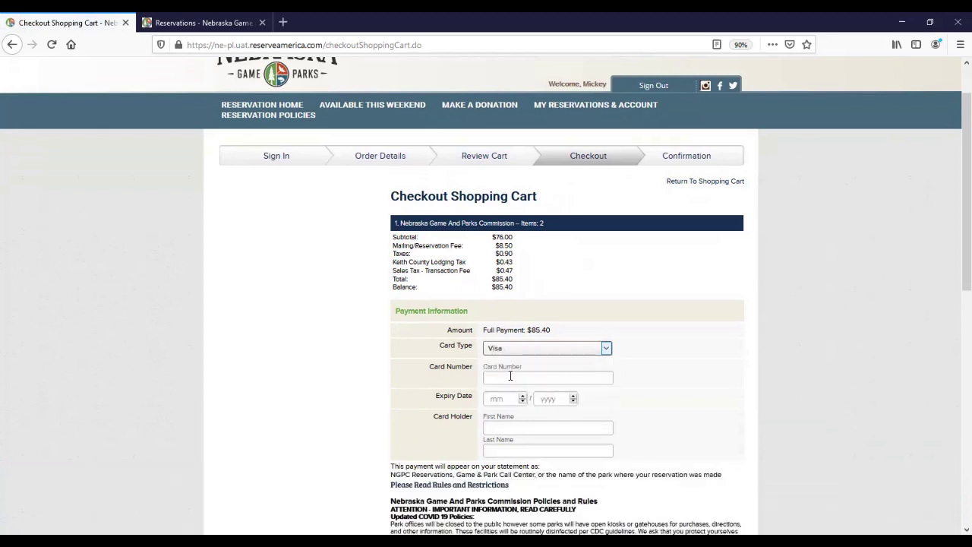
# - Enter the card number, expiry month 02 and year, and the cardholder's first name
pyautogui.click(517, 377)
pyautogui.write('4111 1111 1111 1111')
pyautogui.click(504, 398)
pyautogui.write('02')
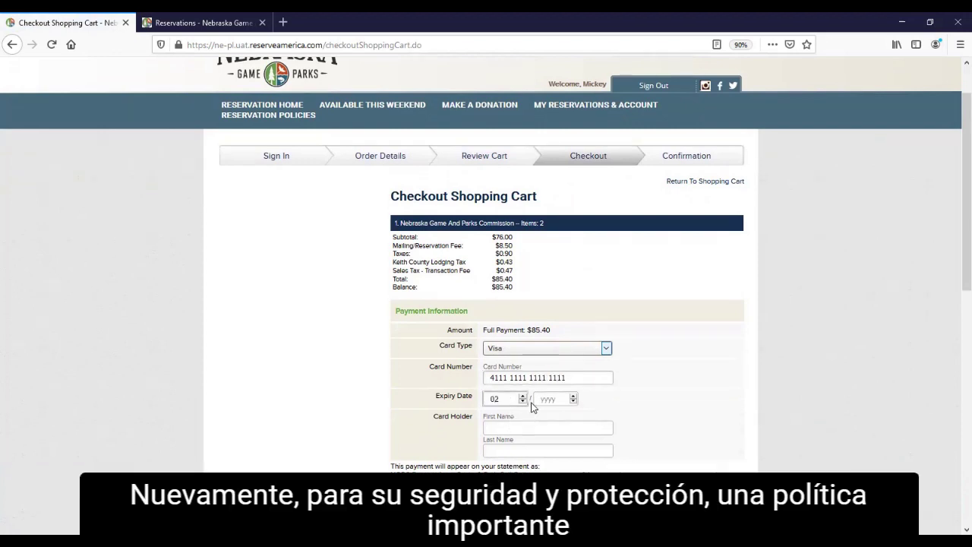
pyautogui.click(545, 402)
pyautogui.write('2021')
pyautogui.click(546, 430)
pyautogui.write('Mickey')
pyautogui.press('Tab')
# - Fill in the cardholder's last name and accept the checkout acknowledgement
pyautogui.write('Mouse')
pyautogui.scroll(-5, 546, 430)
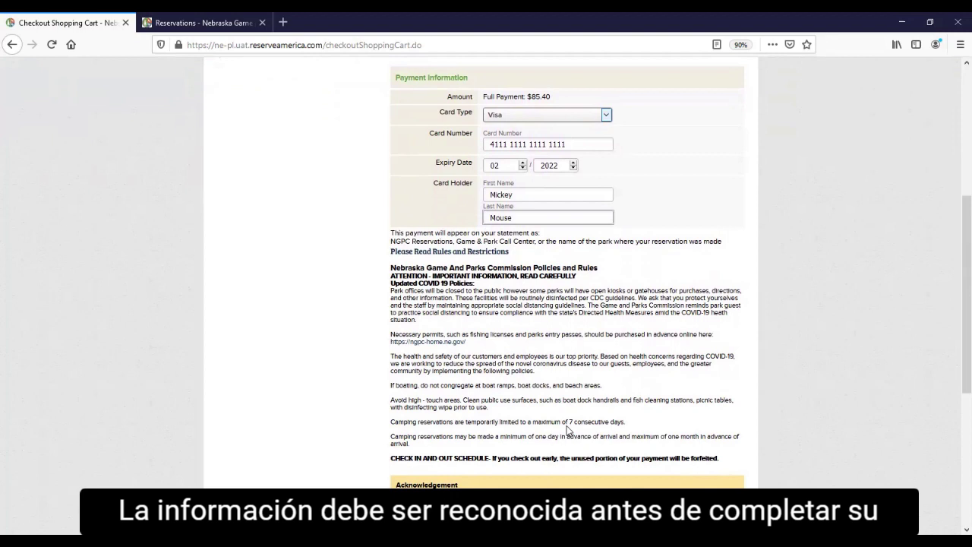
pyautogui.scroll(-3, 567, 430)
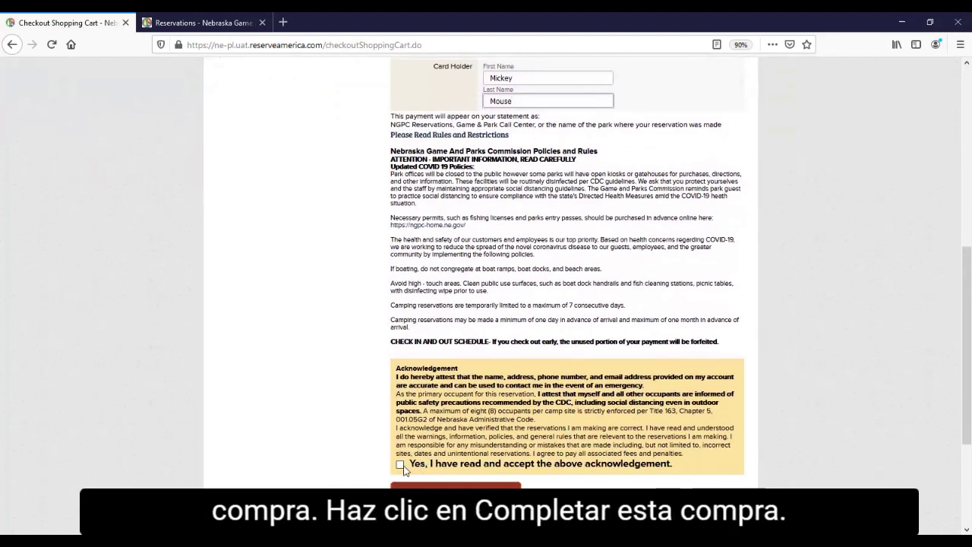
pyautogui.click(399, 465)
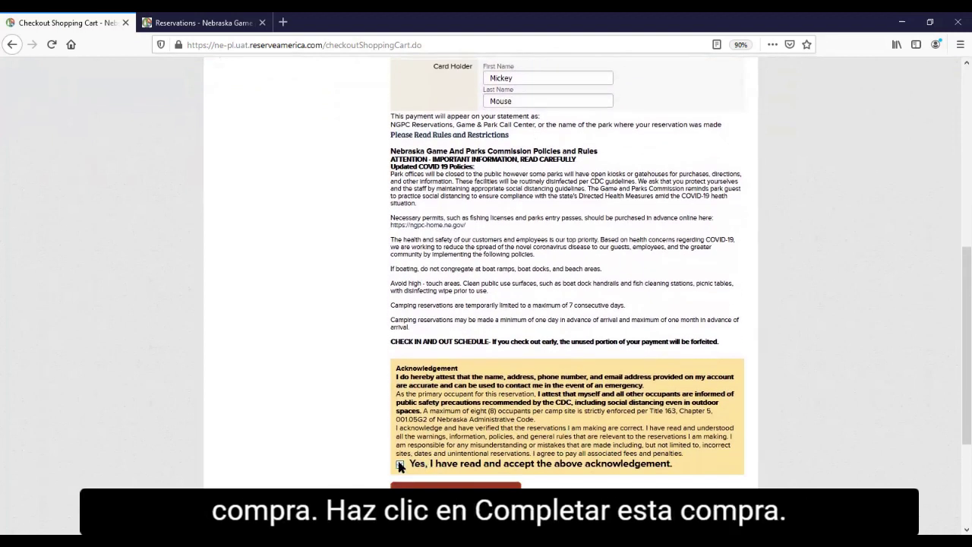
# - Complete the purchase and decline Firefox's offer to save the card
pyautogui.scroll(-2, 449, 449)
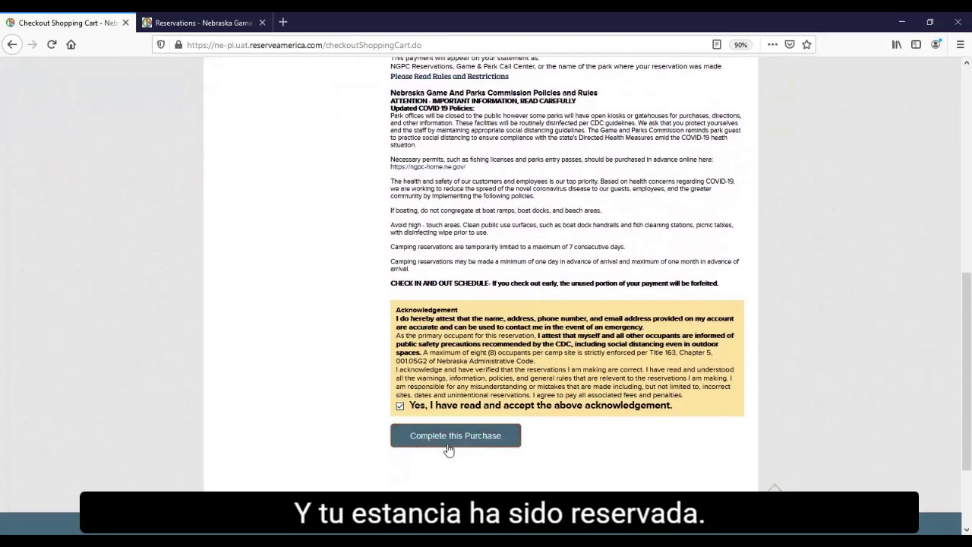
pyautogui.click(449, 449)
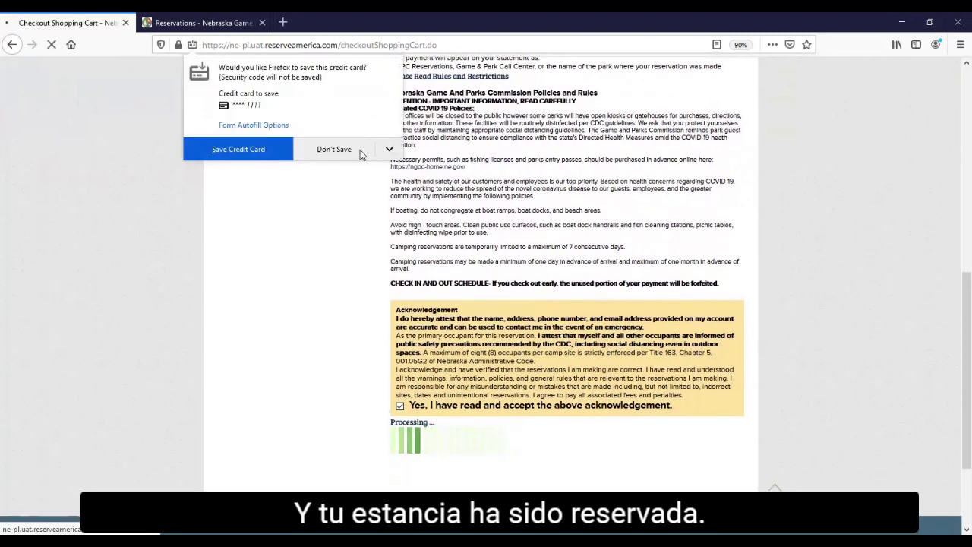
pyautogui.click(335, 152)
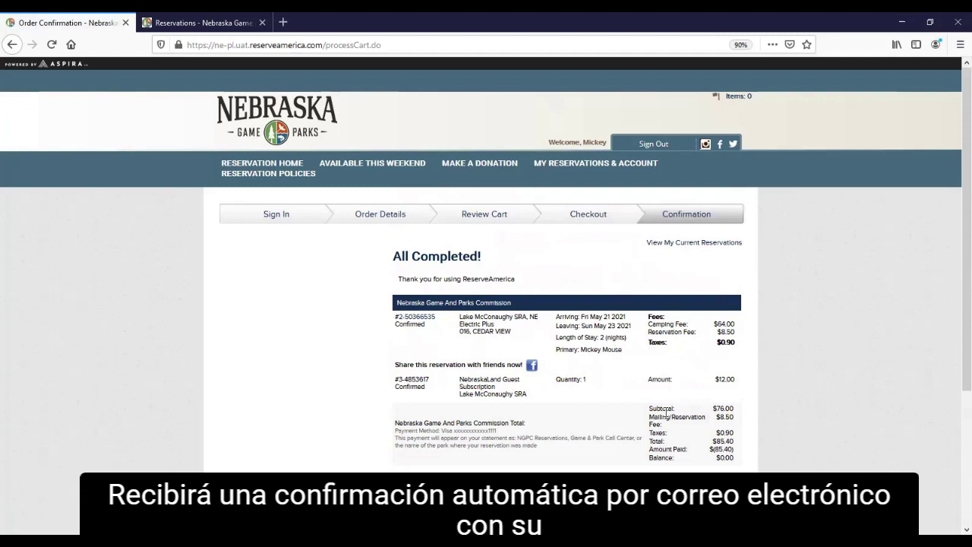
# - Review the All Completed! summary: reservation confirmed, $85.40 paid, $0.00 balance
pyautogui.scroll(-1, 665, 413)
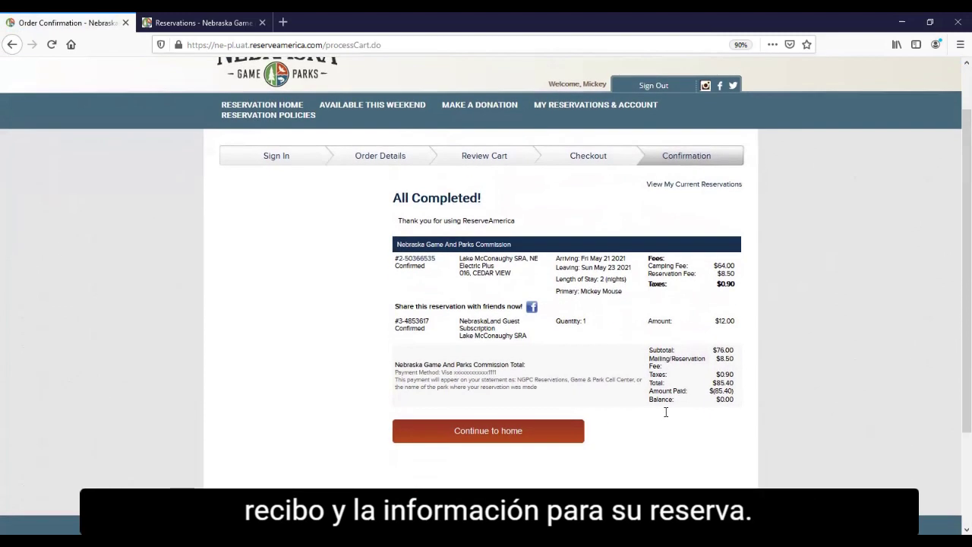